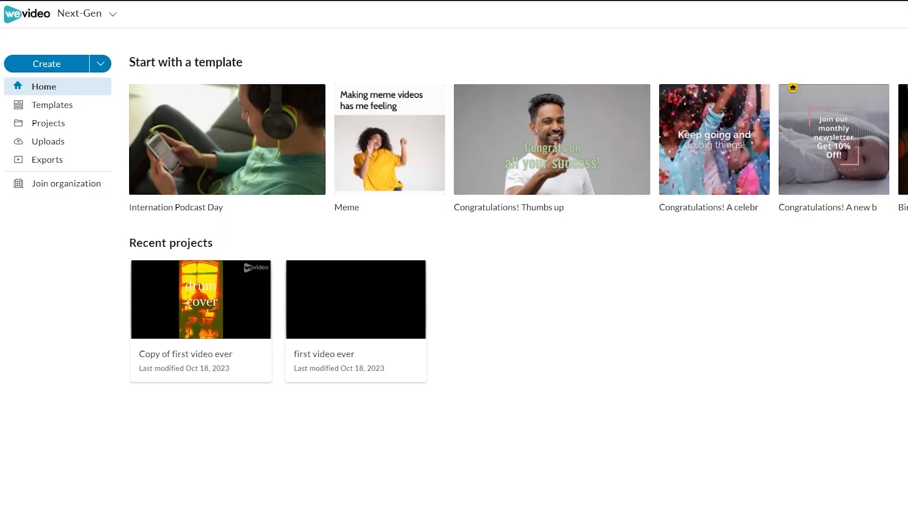
Upload the drummer photo "WhatsApp Image 2023-10-16 at 23.10.52" from the computer to the Uploads library.
left_click(57, 142)
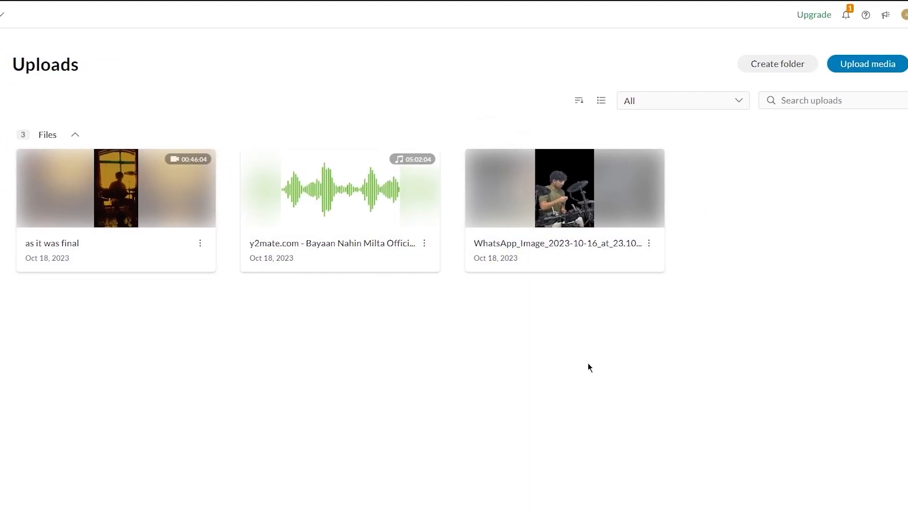
left_click(838, 63)
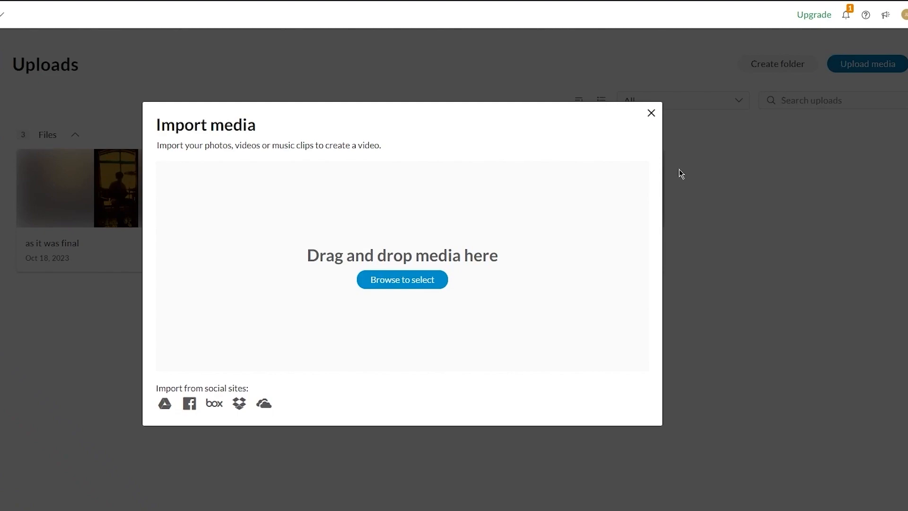
left_click(403, 288)
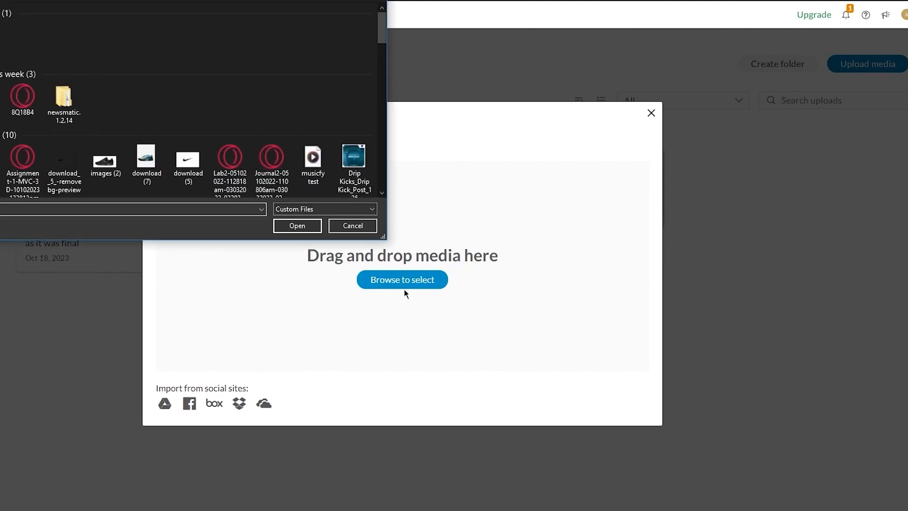
scroll(180, 128, "down", 3)
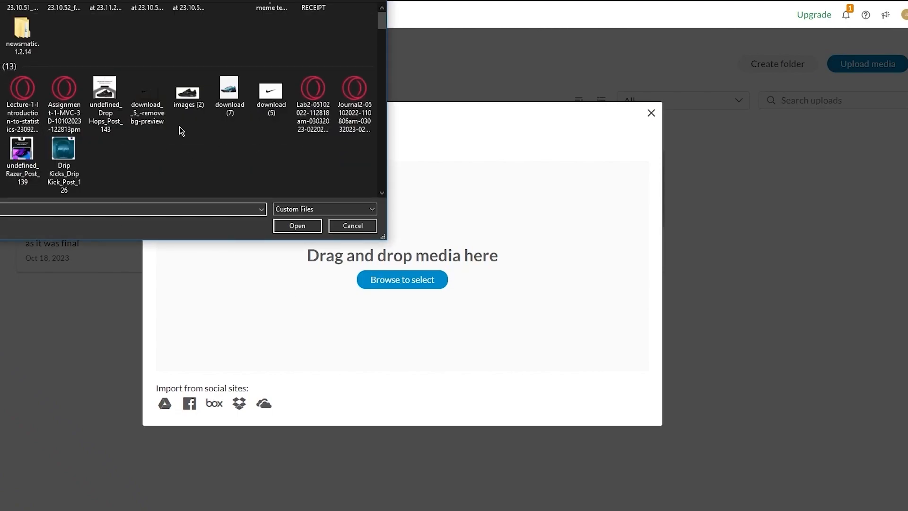
scroll(180, 128, "up", 3)
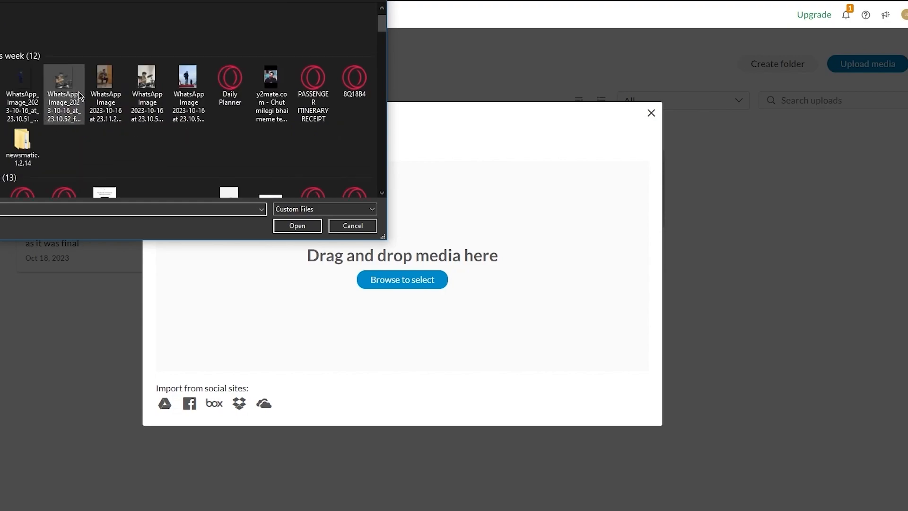
double_click(147, 90)
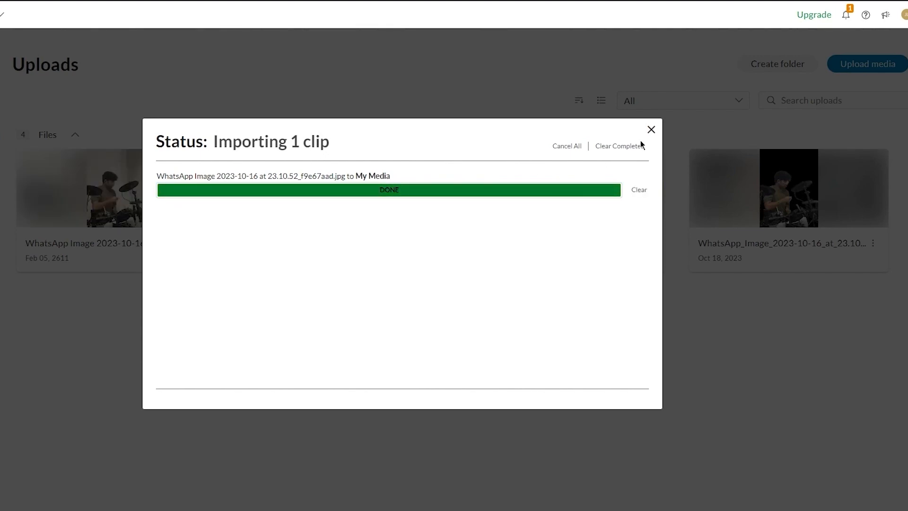
left_click(650, 129)
left_click(840, 71)
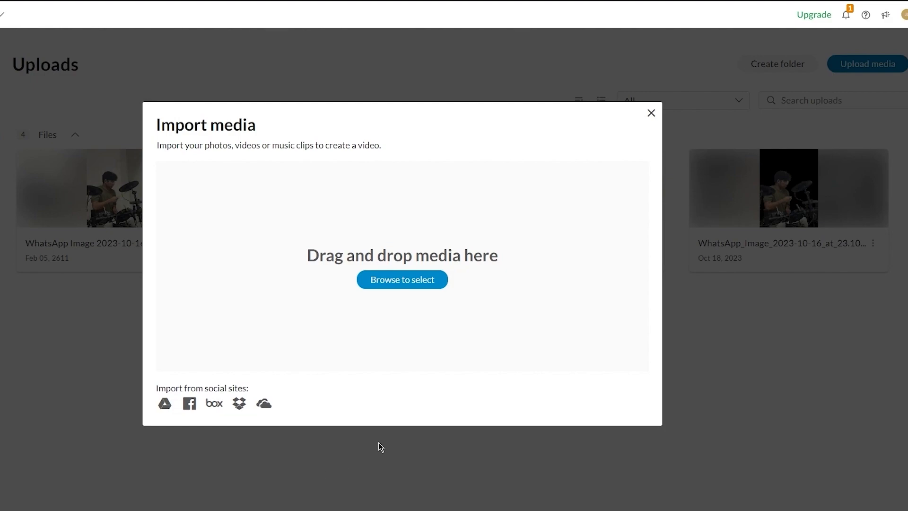
left_click(699, 294)
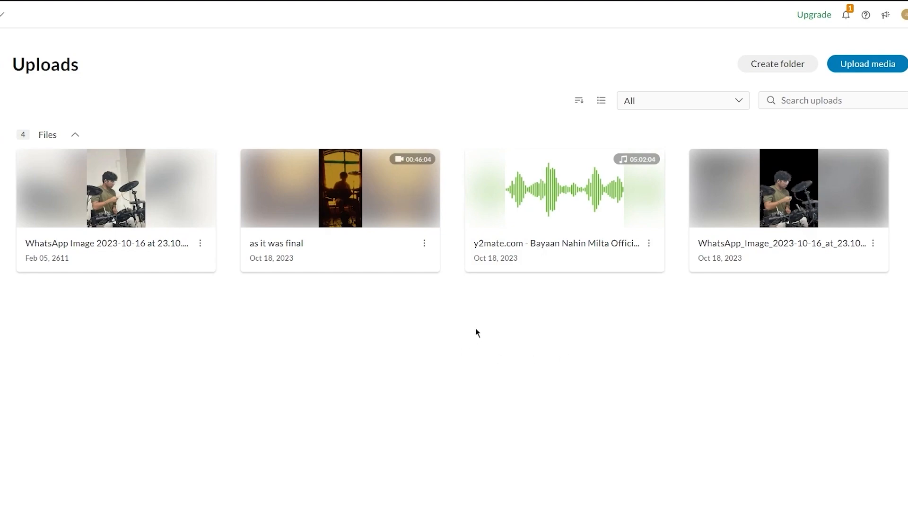
left_click_drag(583, 220, 548, 294)
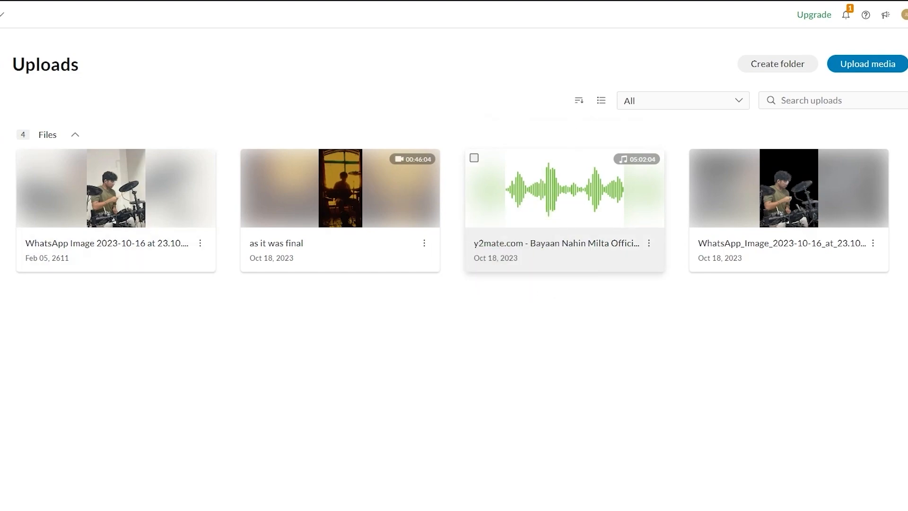
Create a new video project from the home page and show its uploaded media.
left_click(19, 86)
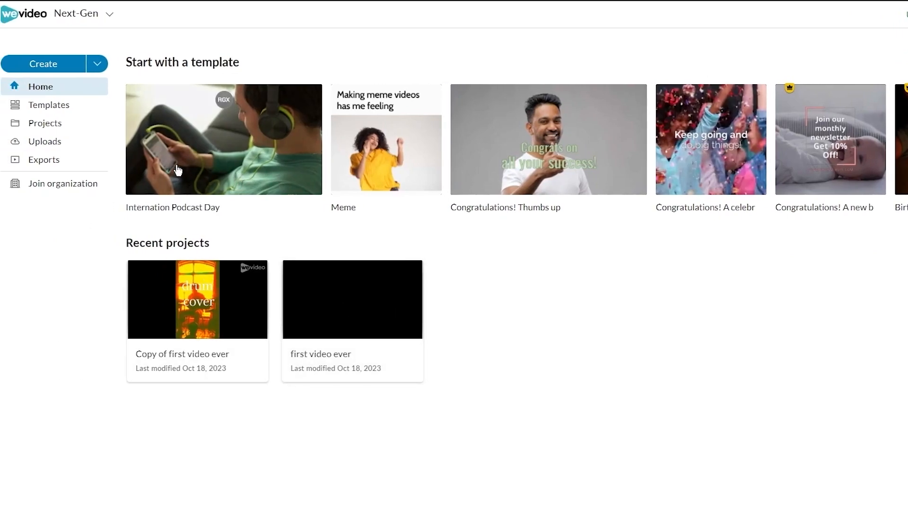
left_click(54, 68)
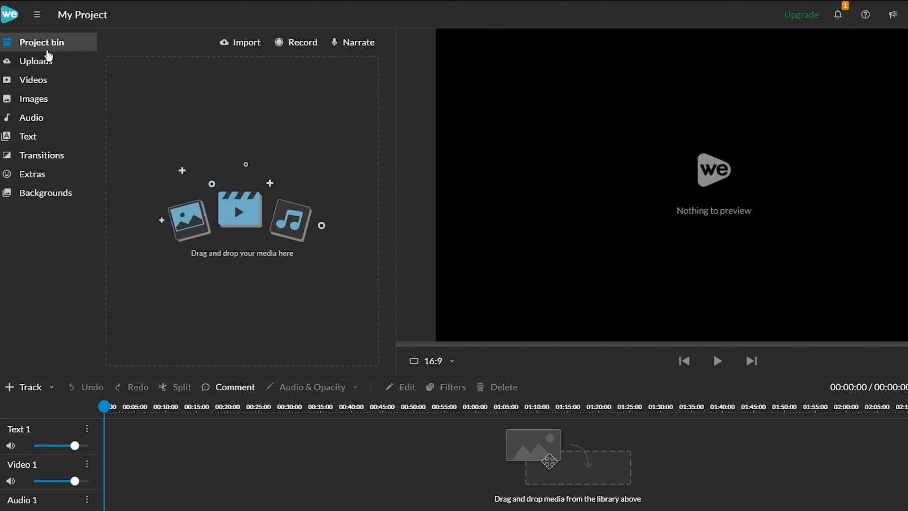
left_click(50, 63)
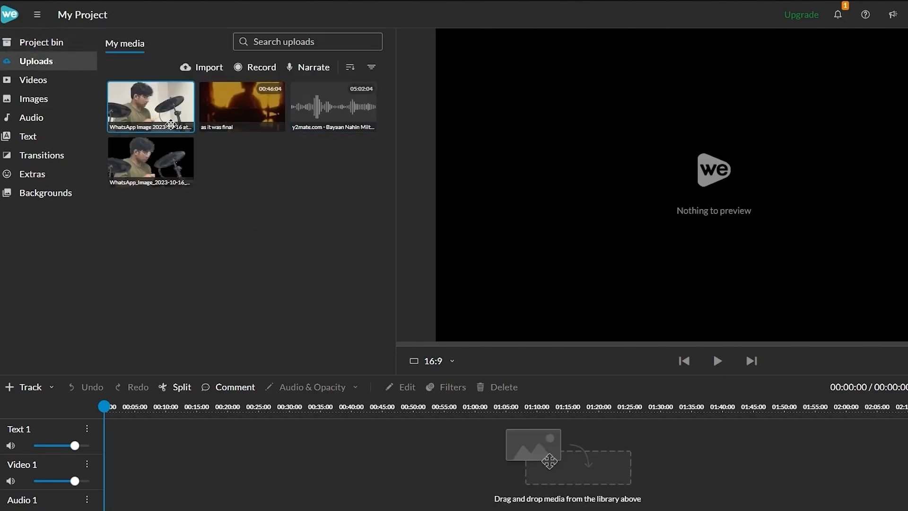
Place the uploaded drummer photo at the start of Video 1 and delete it from the timeline.
left_click_drag(549, 461, 110, 481)
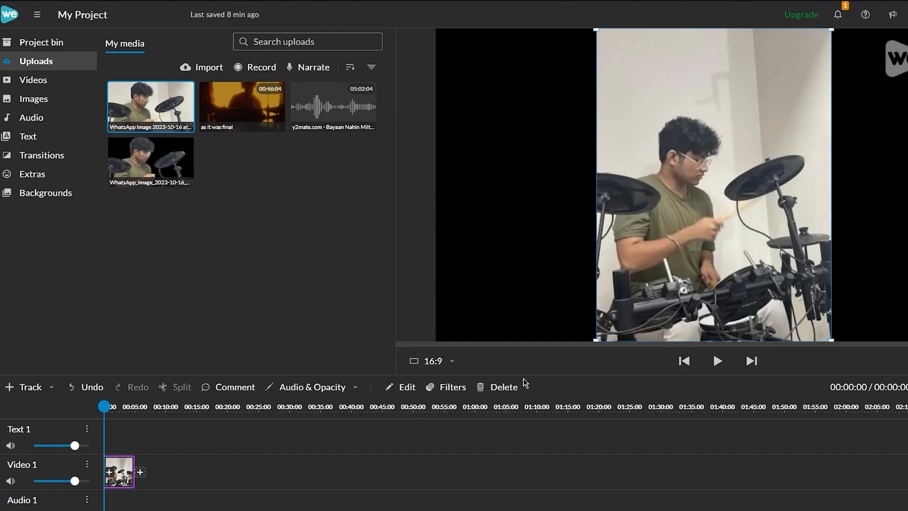
left_click(523, 386)
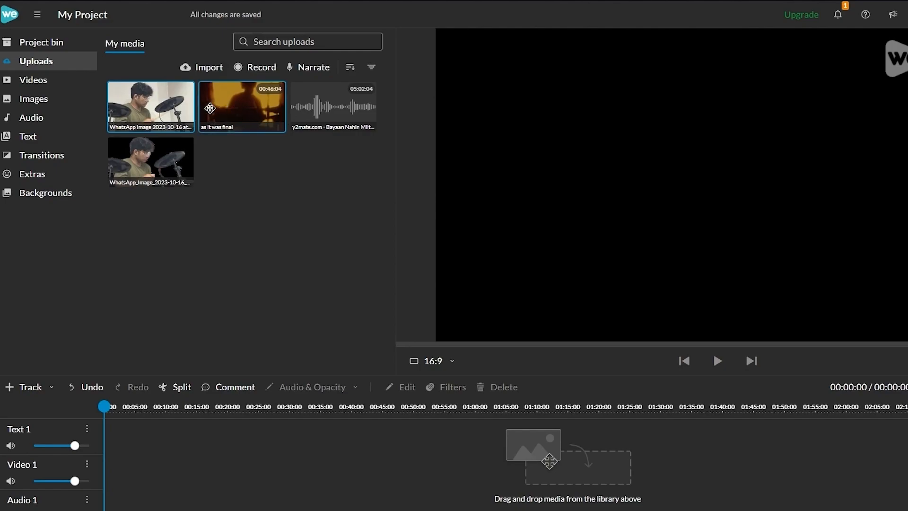
Place the "as it was final" clip at the start of Video 1 and split it at about 12, 23 and 34 seconds.
left_click_drag(208, 114, 114, 470)
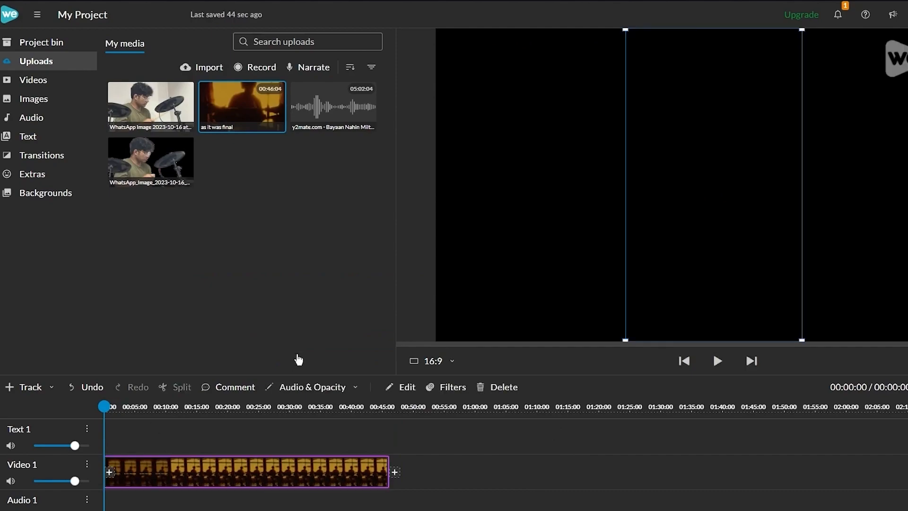
left_click_drag(140, 408, 180, 406)
left_click(178, 387)
left_click(249, 407)
left_click(179, 387)
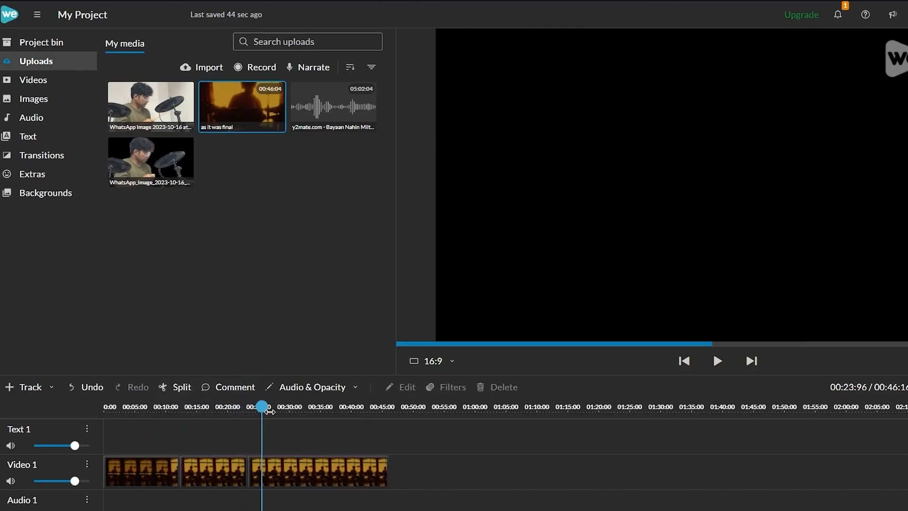
left_click(314, 406)
left_click(178, 386)
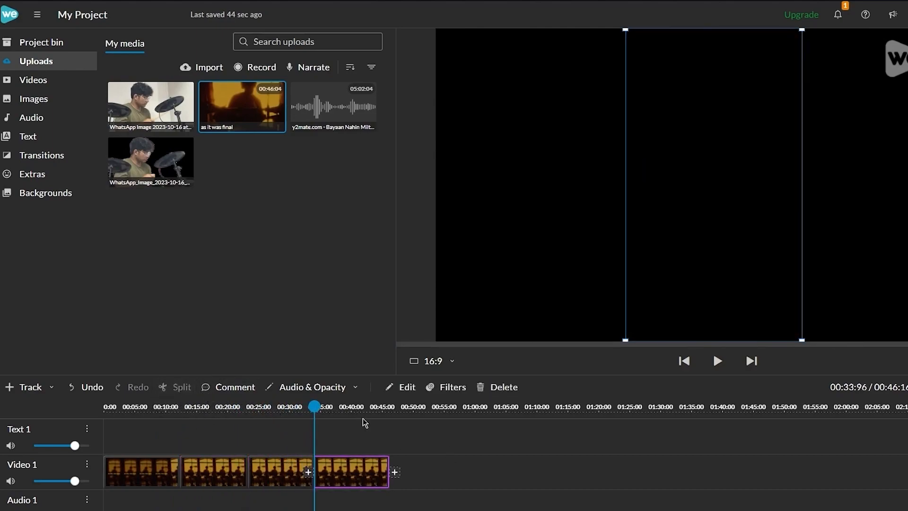
Set the third clip segment's scale to 3.51, its opacity to 51 and its contrast to 90.
double_click(268, 478)
left_click_drag(83, 79, 140, 78)
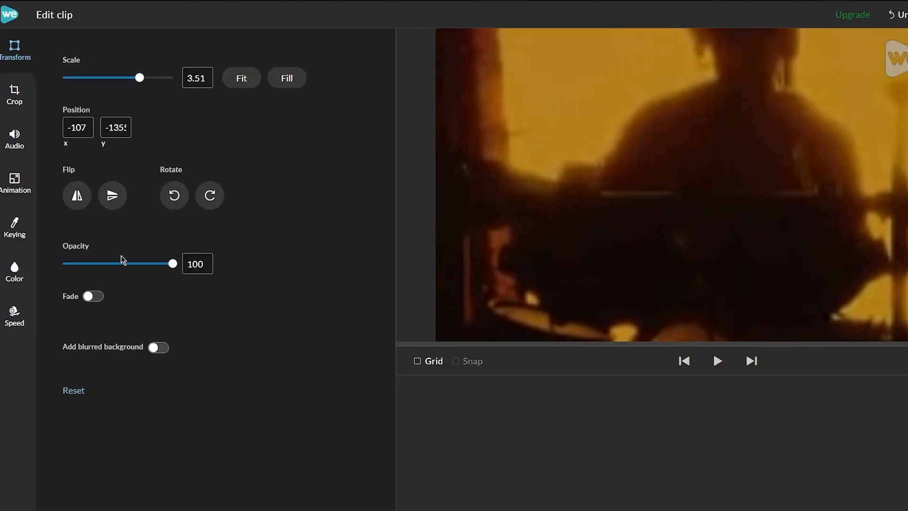
left_click_drag(133, 260, 118, 263)
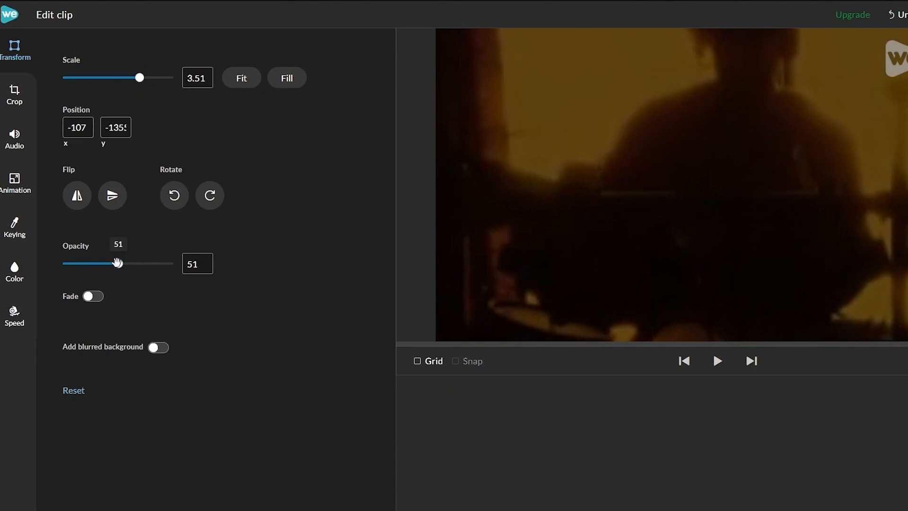
left_click(14, 273)
left_click_drag(135, 120, 201, 137)
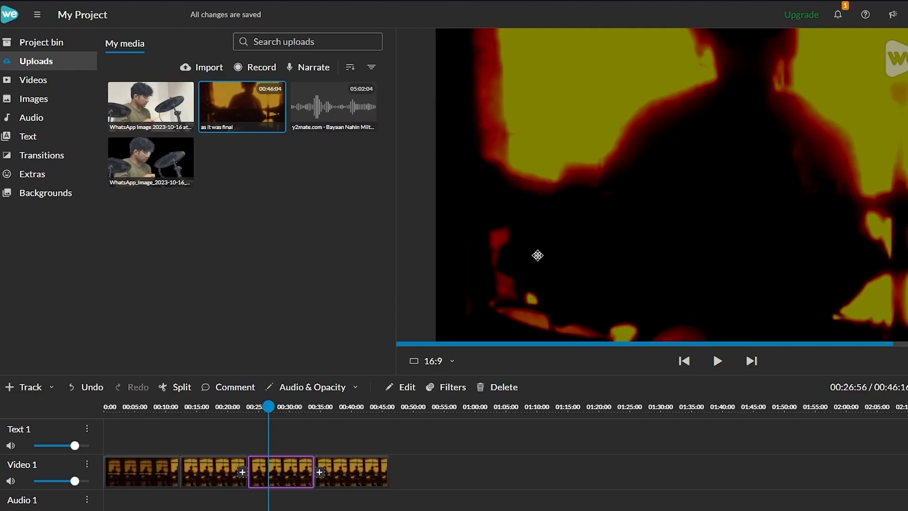
Add a Cross fade transition between the second and third clip segments and play it back.
left_click(37, 137)
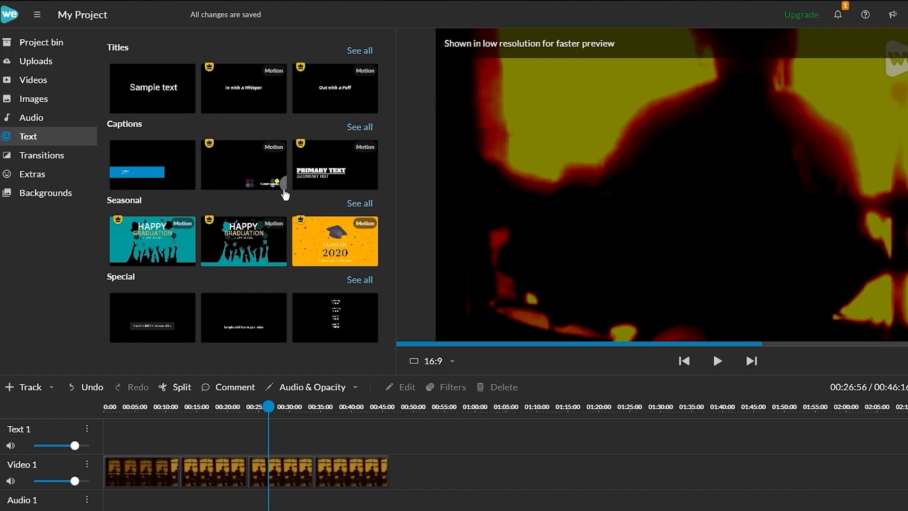
left_click(56, 160)
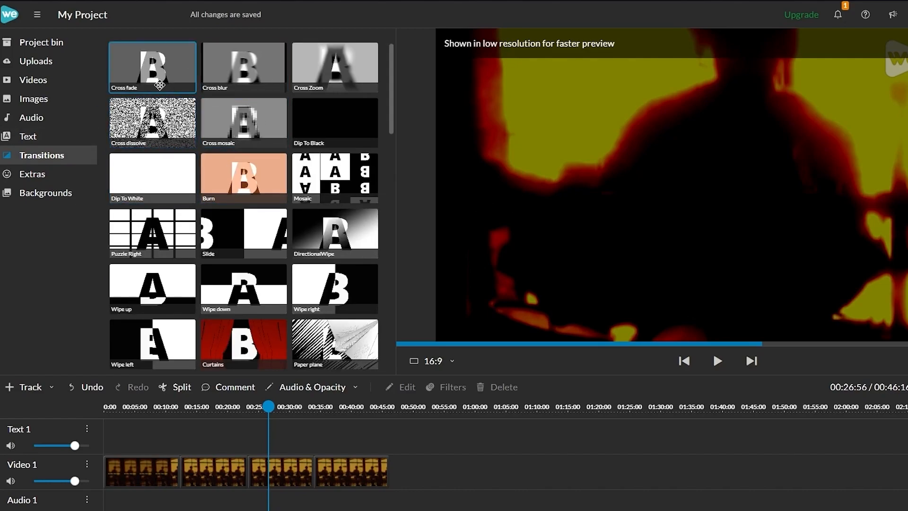
left_click_drag(147, 73, 277, 469)
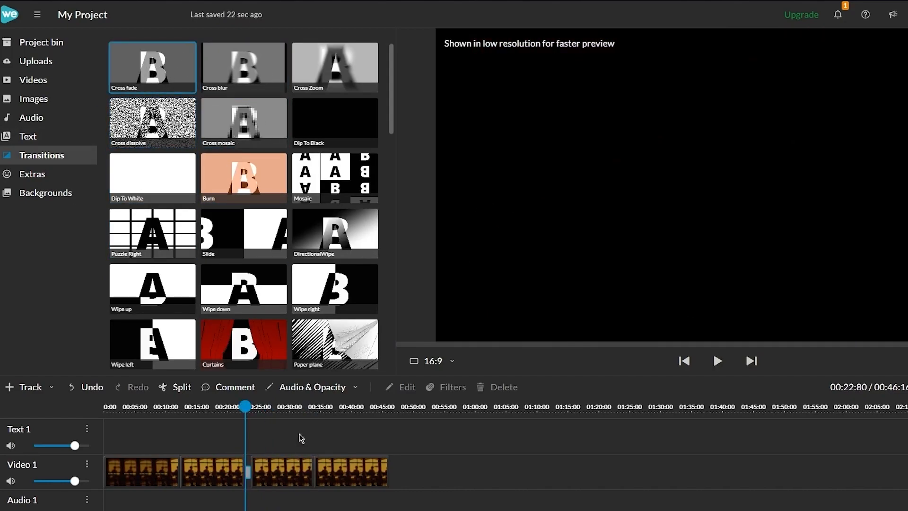
key("space")
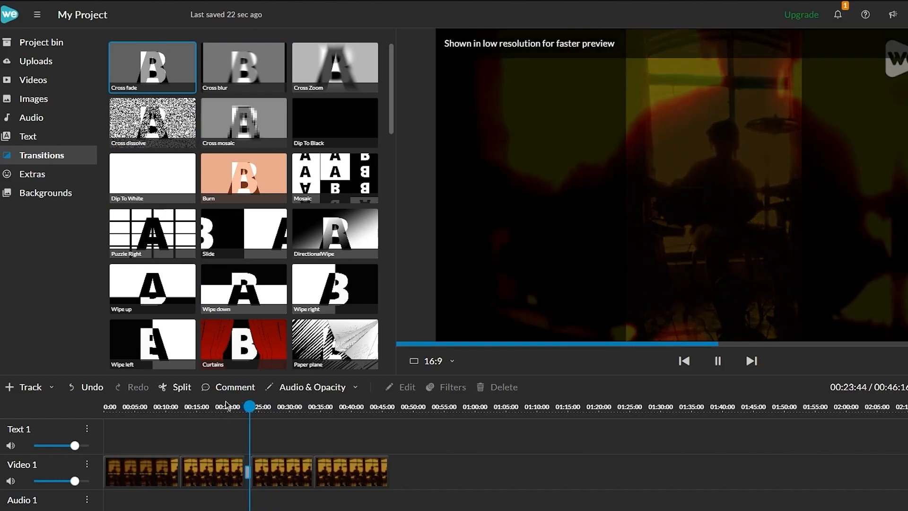
key("space")
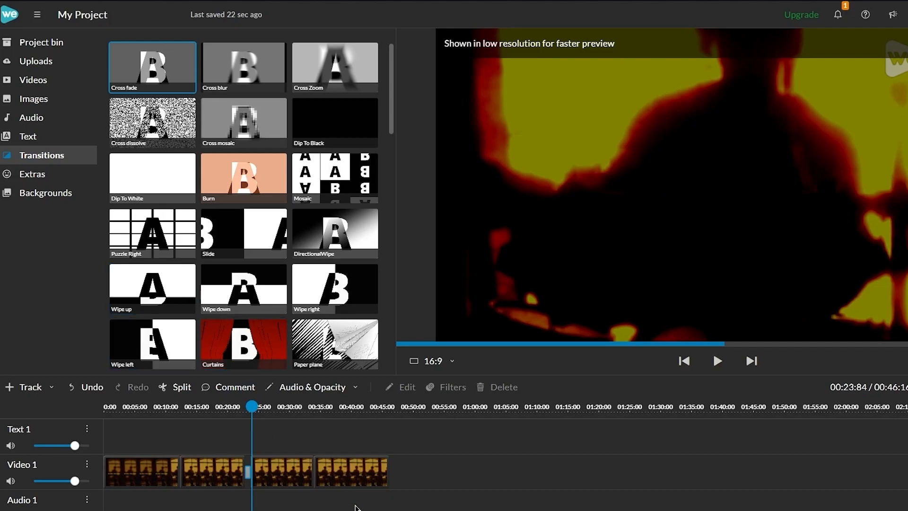
Examine the Keying, Color and Speed settings of the third clip segment.
double_click(277, 478)
left_click(15, 228)
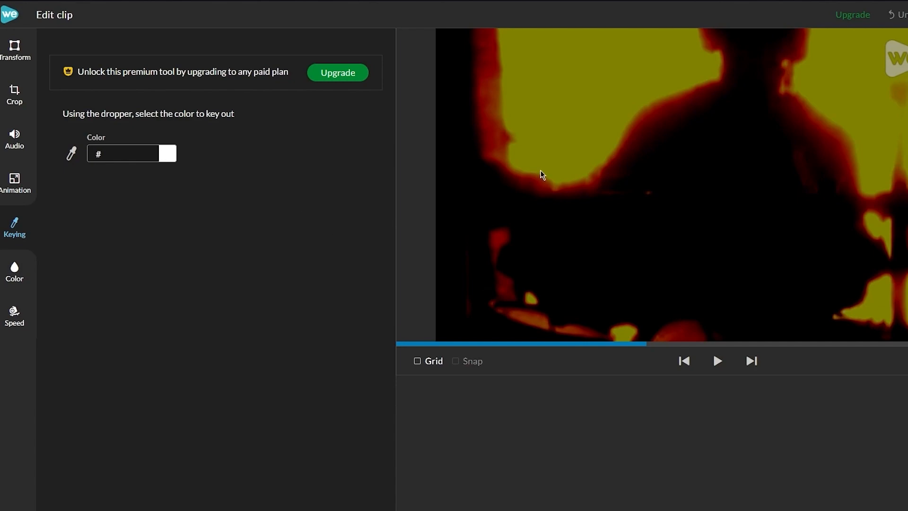
double_click(580, 87)
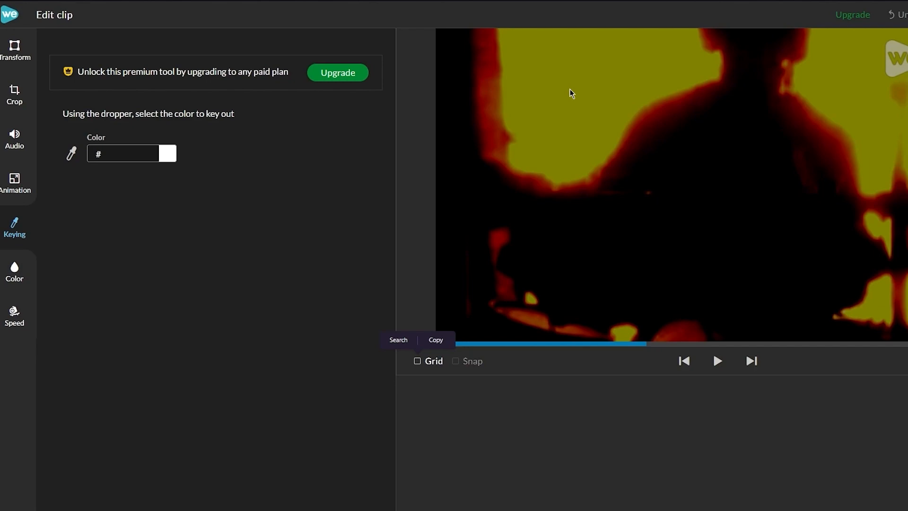
left_click(18, 269)
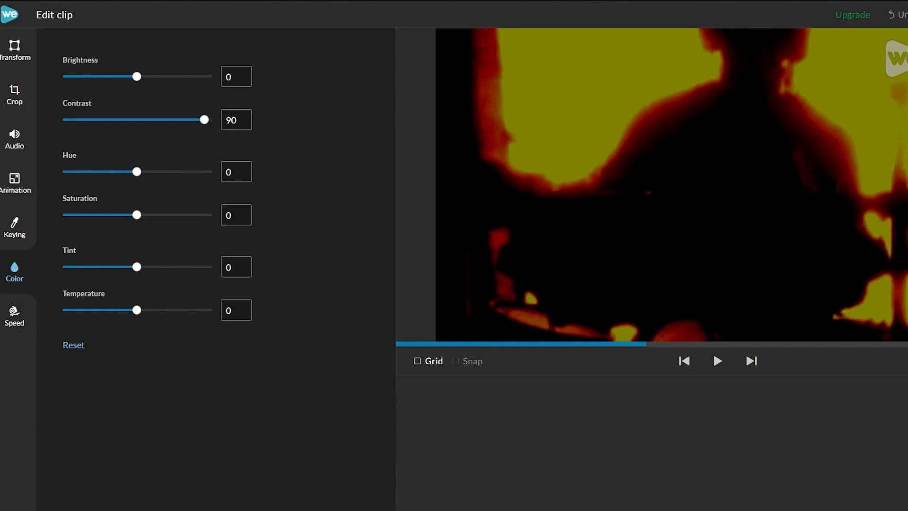
left_click(35, 312)
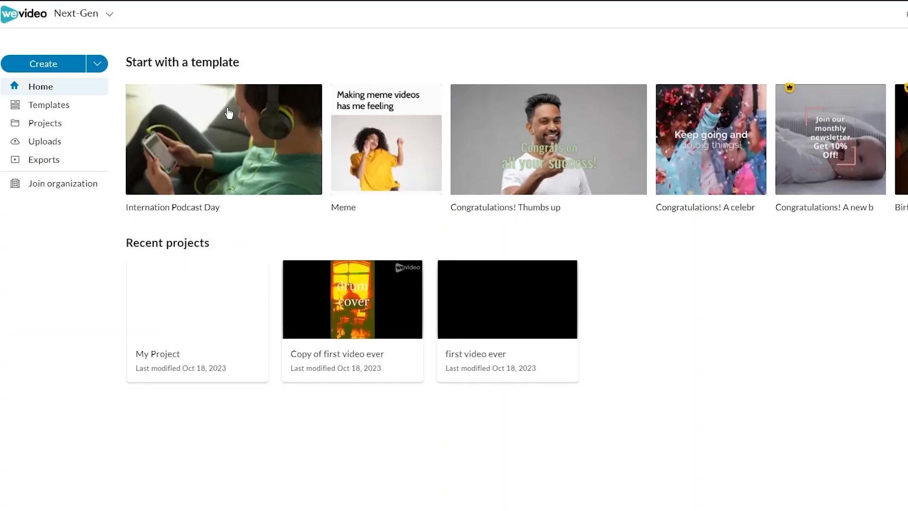
Open the recent project "Copy of first video ever" and move the playhead to 34.72 seconds.
left_click(51, 109)
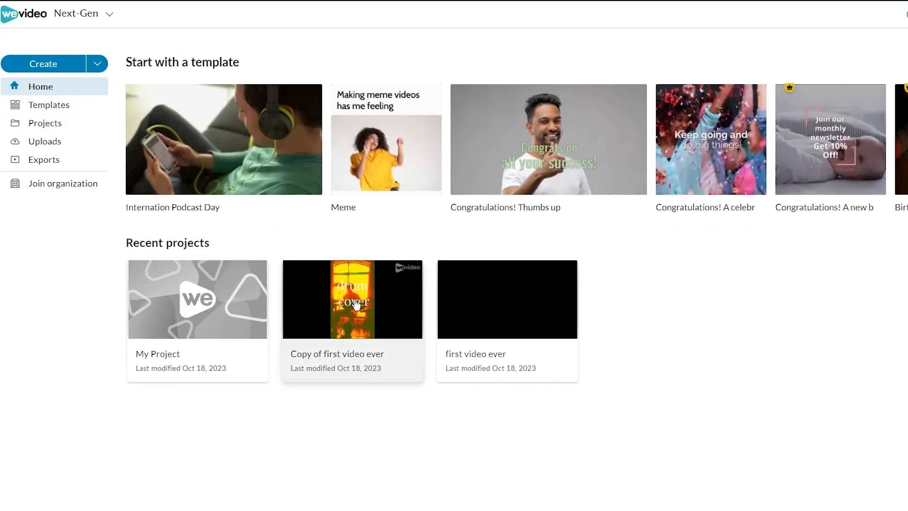
left_click(356, 305)
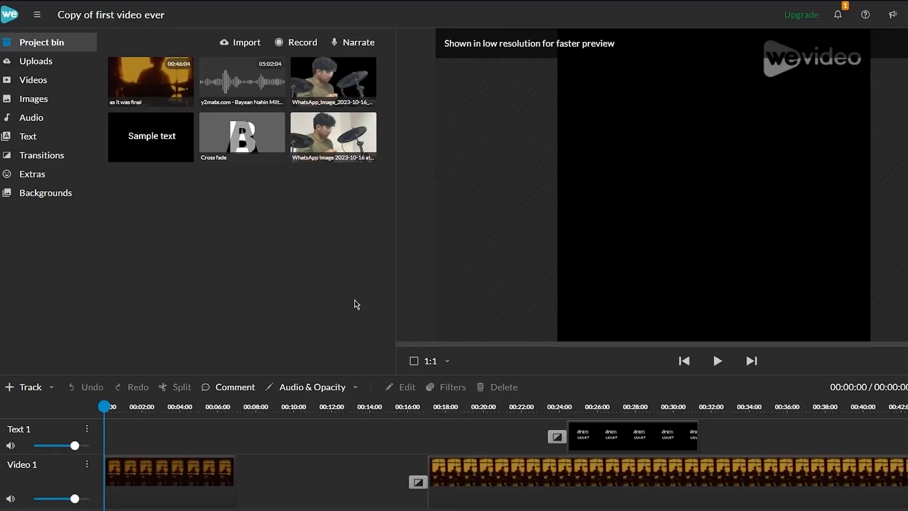
left_click_drag(675, 407, 763, 407)
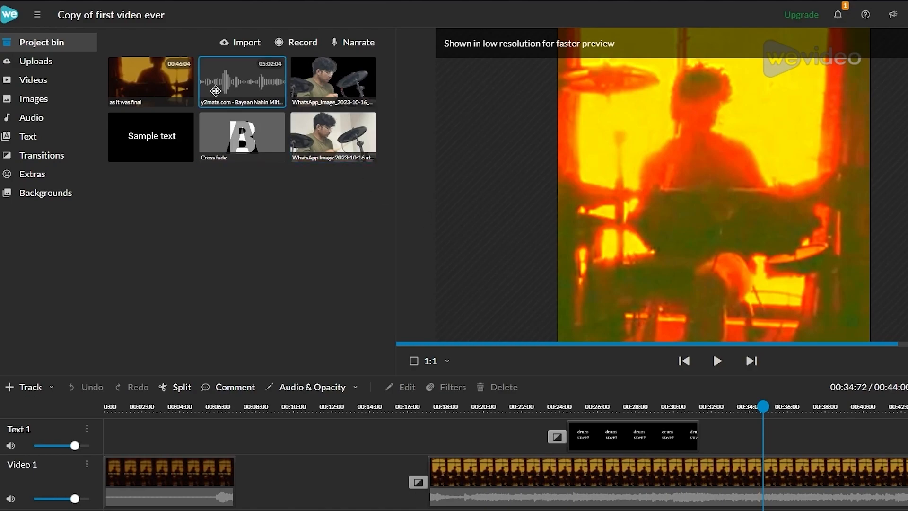
Browse the full collection of title text presets.
left_click(28, 137)
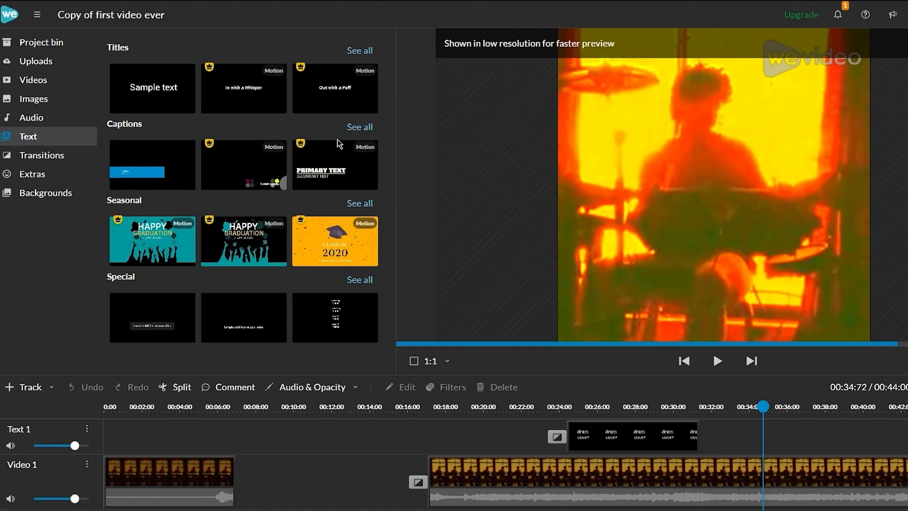
left_click(360, 50)
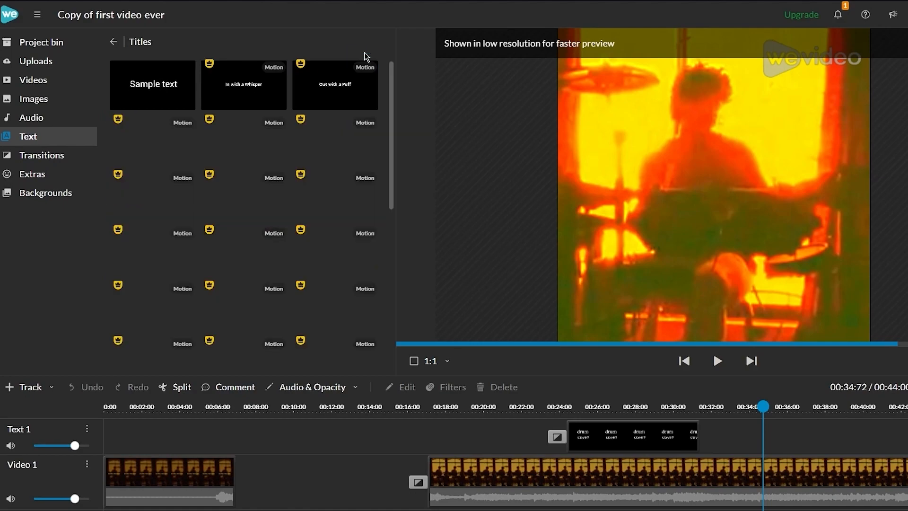
scroll(284, 163, "down", 5)
scroll(283, 164, "up", 5)
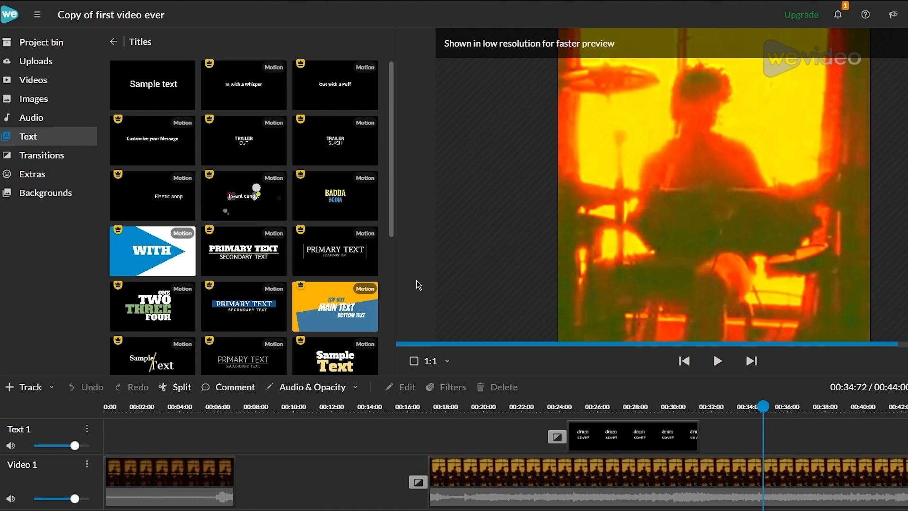
Set the project's aspect ratio to 16:9 and look through the title presets.
left_click(428, 361)
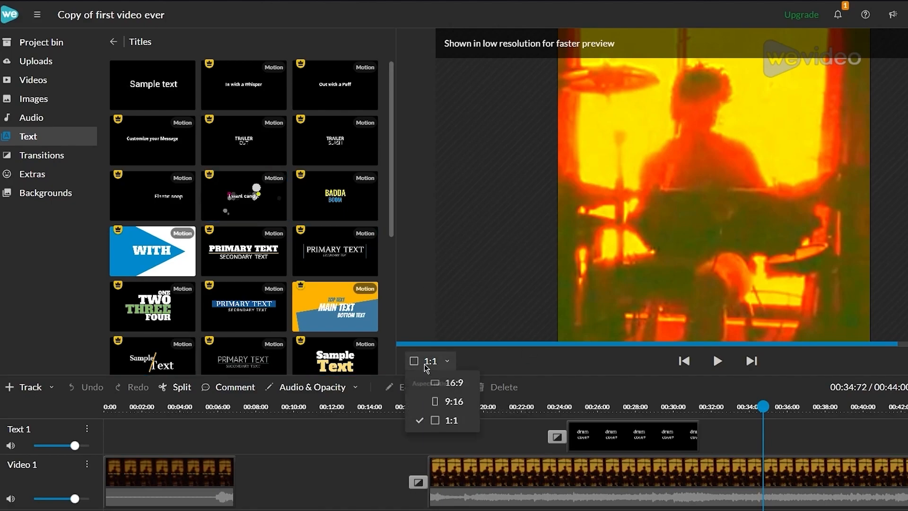
left_click(449, 383)
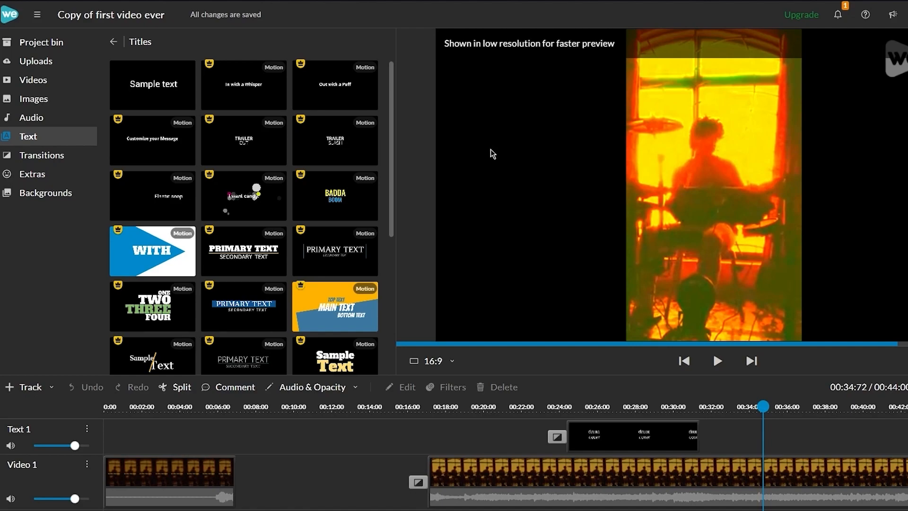
scroll(340, 142, "down", 4)
scroll(344, 136, "up", 4)
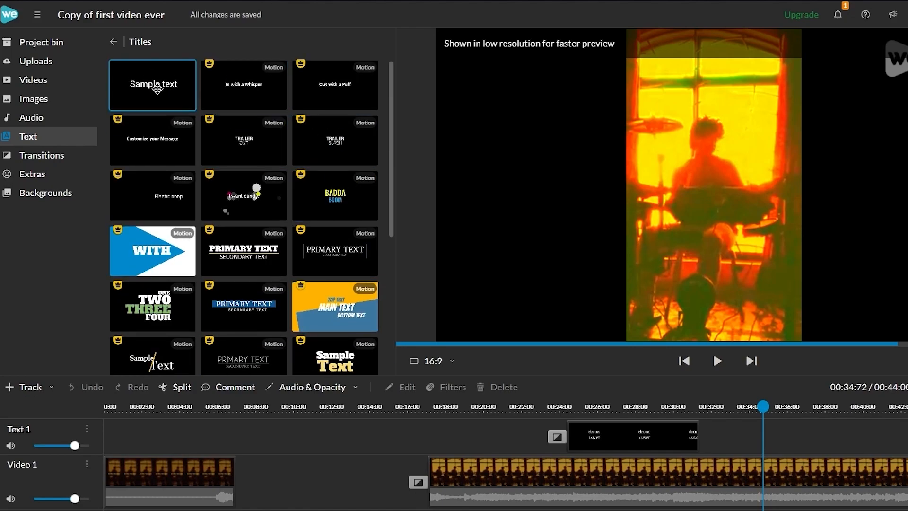
Move the playhead to 25.76 seconds, open the "drum cover" title for editing and try its automatic font size adjustment.
left_click(593, 407)
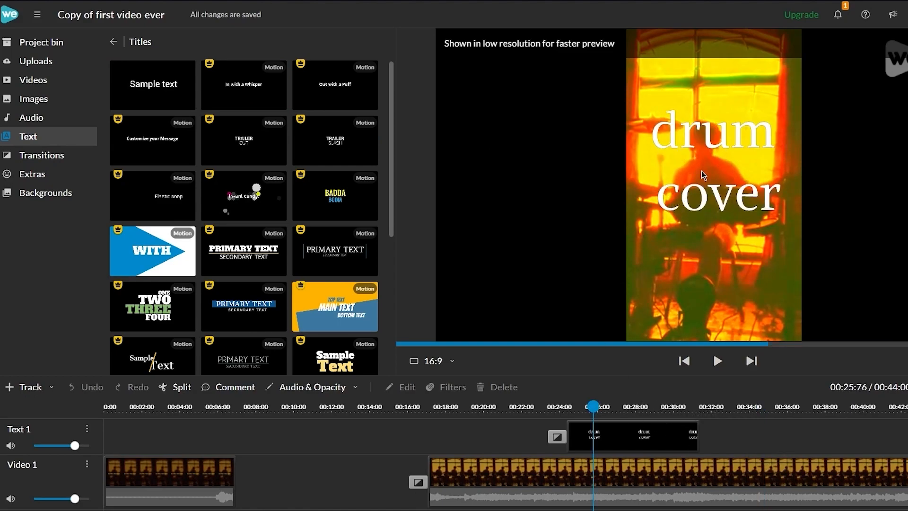
double_click(708, 143)
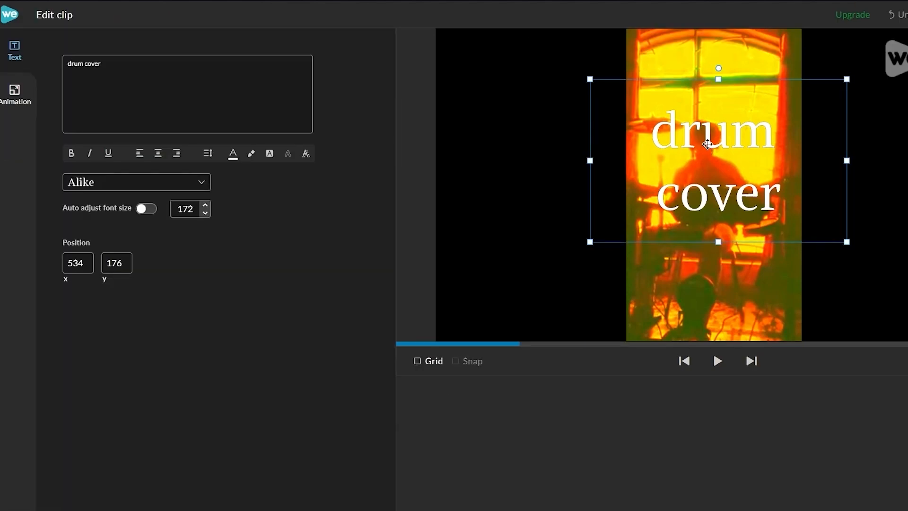
left_click(146, 210)
left_click(148, 212)
Set the "drum cover" title's font color to green, rgb(0, 255, 142), and open its animation settings.
left_click(234, 157)
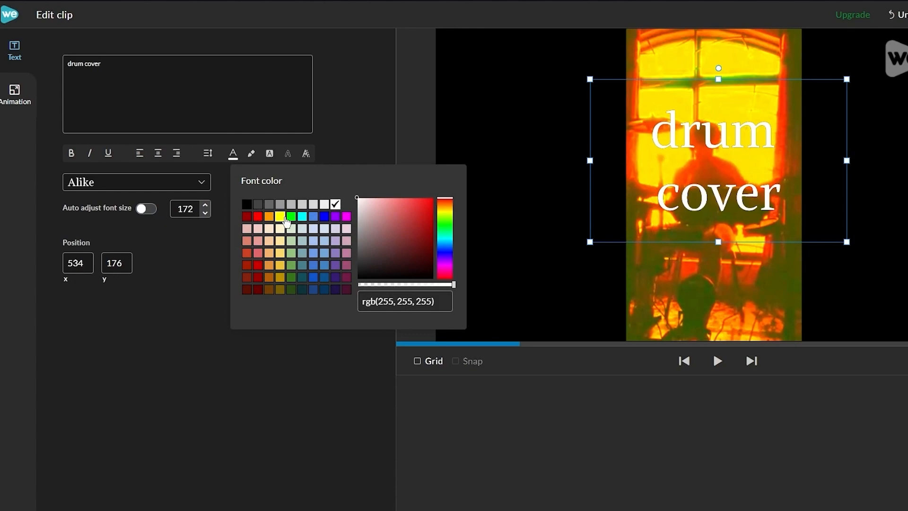
left_click(284, 218)
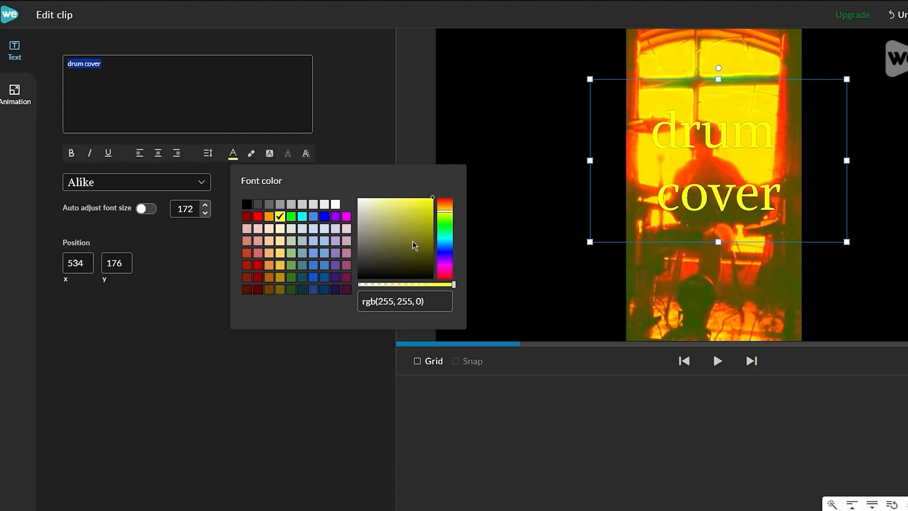
left_click(444, 239)
left_click(447, 233)
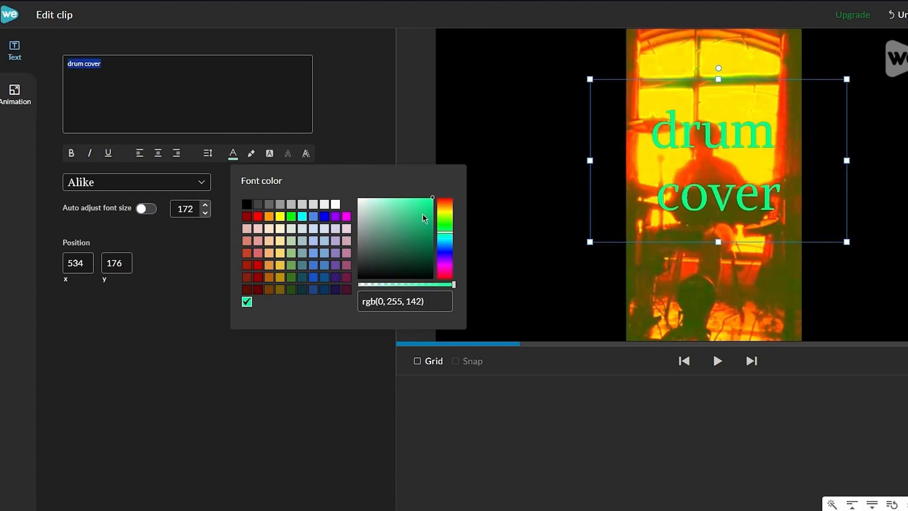
left_click(394, 141)
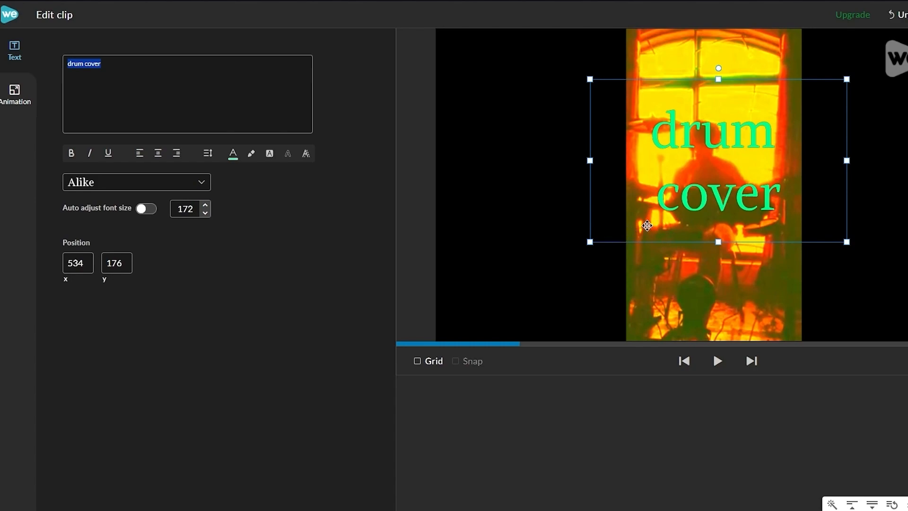
left_click(33, 97)
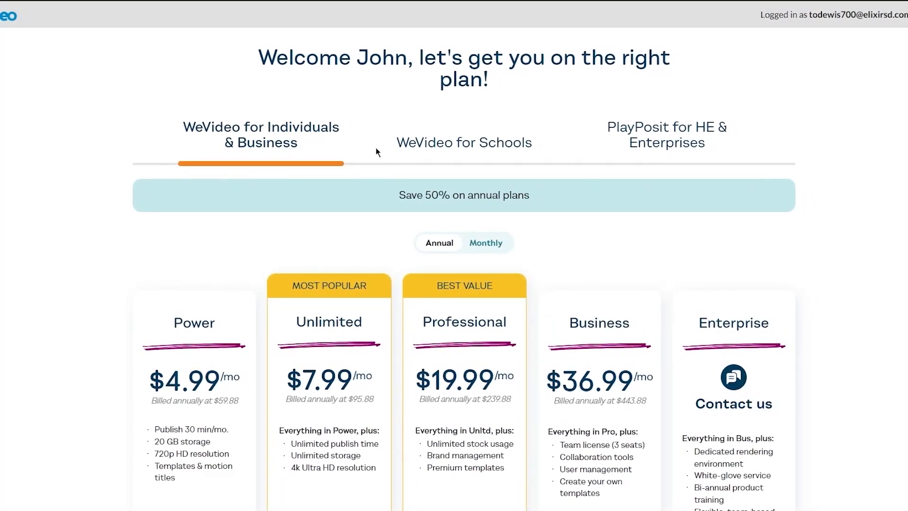
Compare the subscription plans for Schools, PlayPosit for HE & Enterprises, and Individuals & Business, reviewing the annual individual plans.
left_click(478, 142)
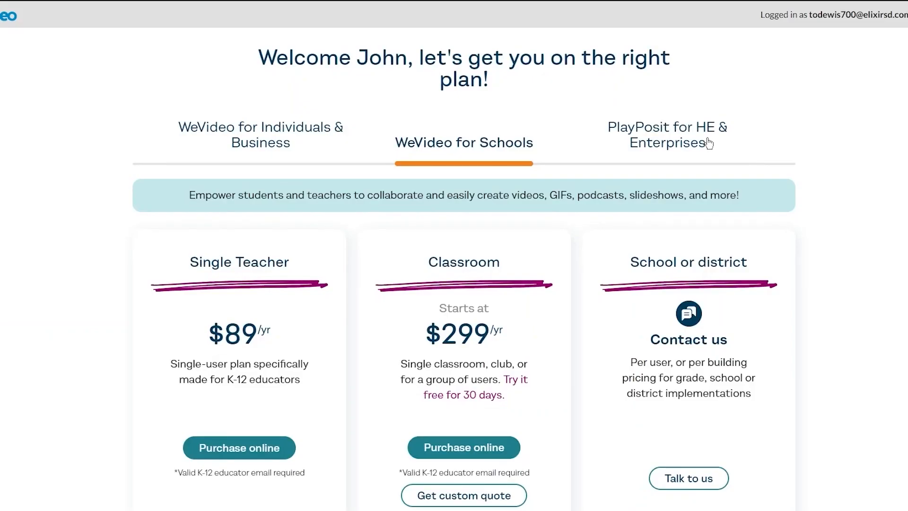
left_click(694, 143)
left_click(255, 142)
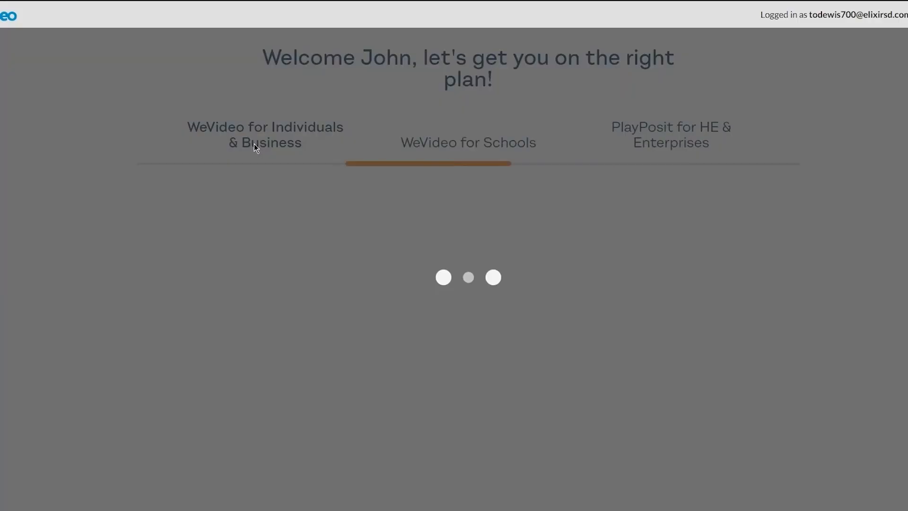
scroll(212, 138, "down", 1)
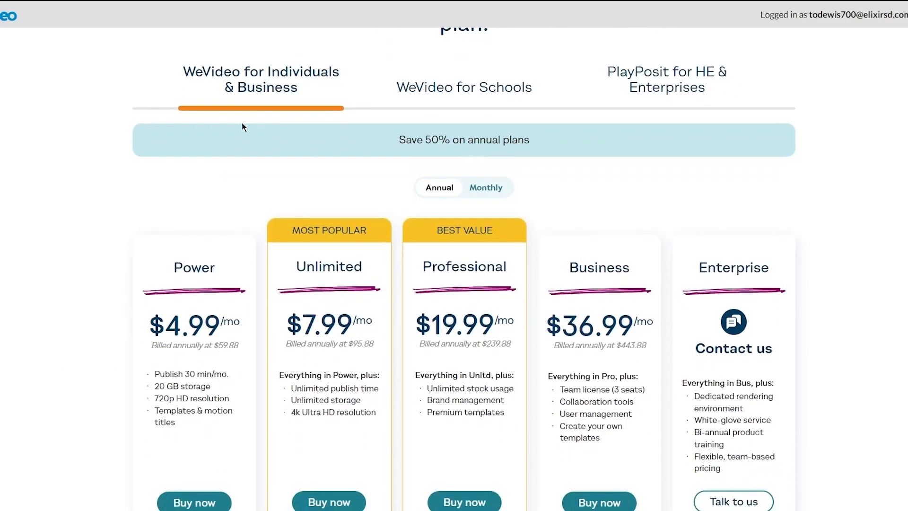
scroll(178, 115, "down", 2)
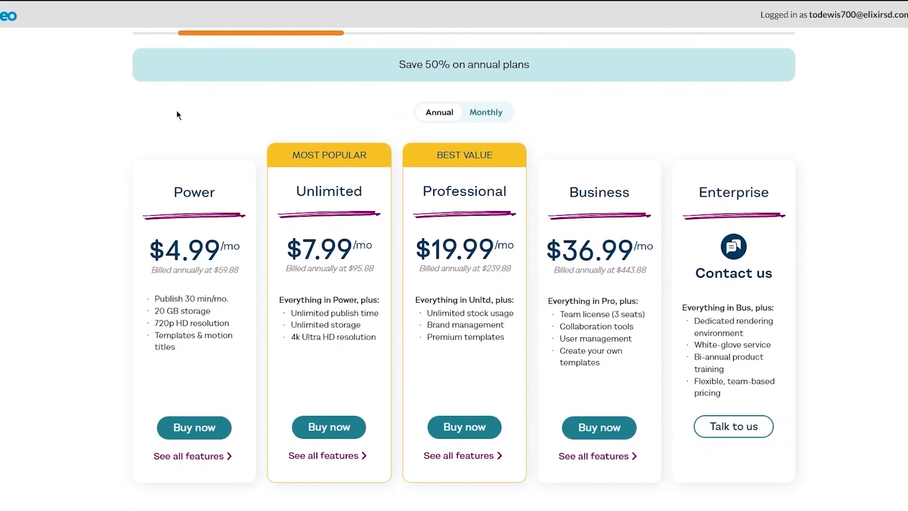
scroll(177, 115, "down", 3)
scroll(138, 133, "up", 2)
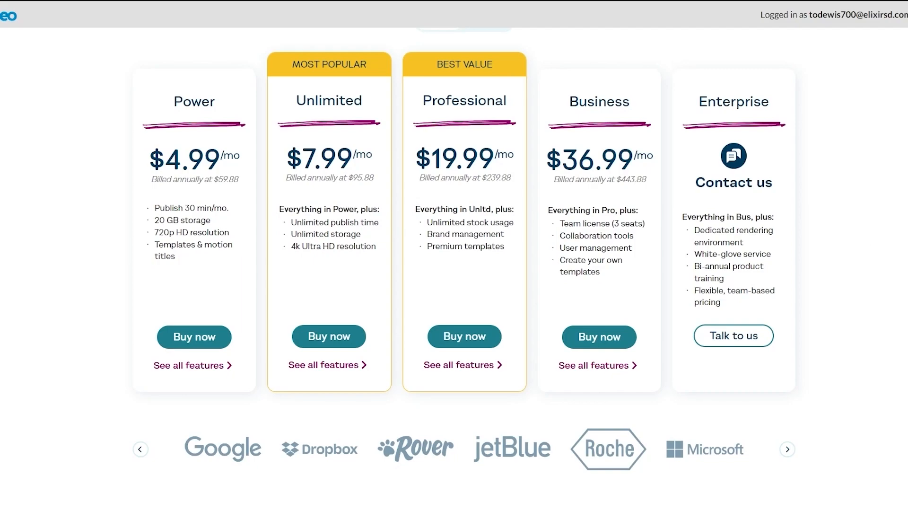
scroll(137, 197, "up", 1)
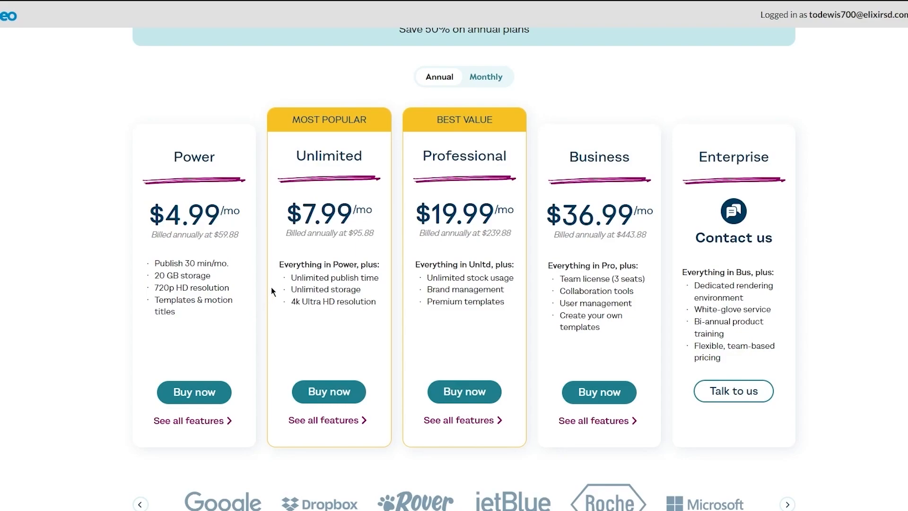
Examine what the Unlimited plan includes, such as publish time, storage and resolution, alongside the other annual individual plans.
left_click_drag(307, 159, 445, 156)
left_click(339, 95)
left_click_drag(294, 267, 332, 263)
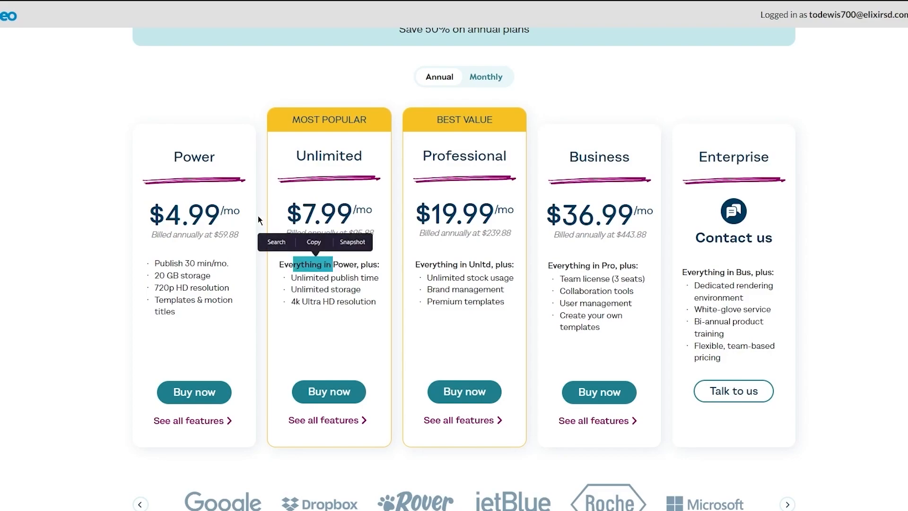
left_click(253, 154)
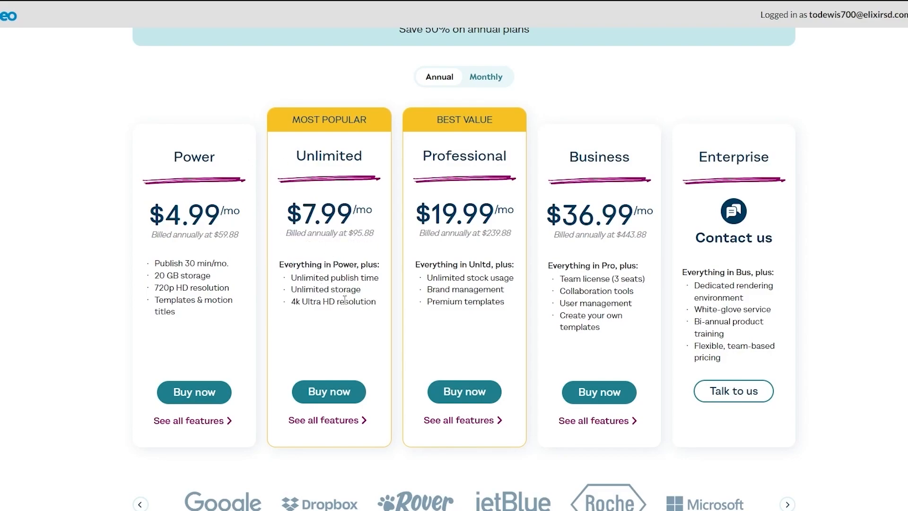
left_click_drag(290, 308, 362, 318)
left_click(362, 318)
scroll(748, 237, "down", 1)
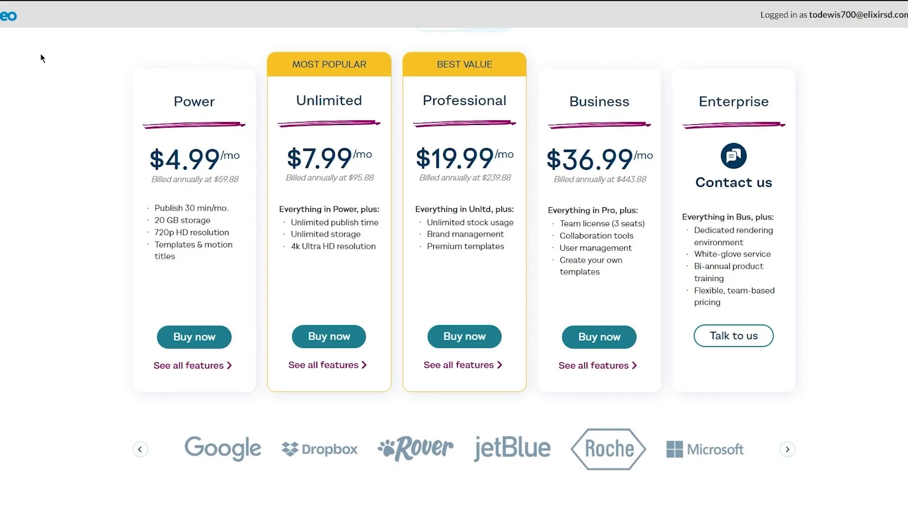
scroll(85, 54, "up", 5)
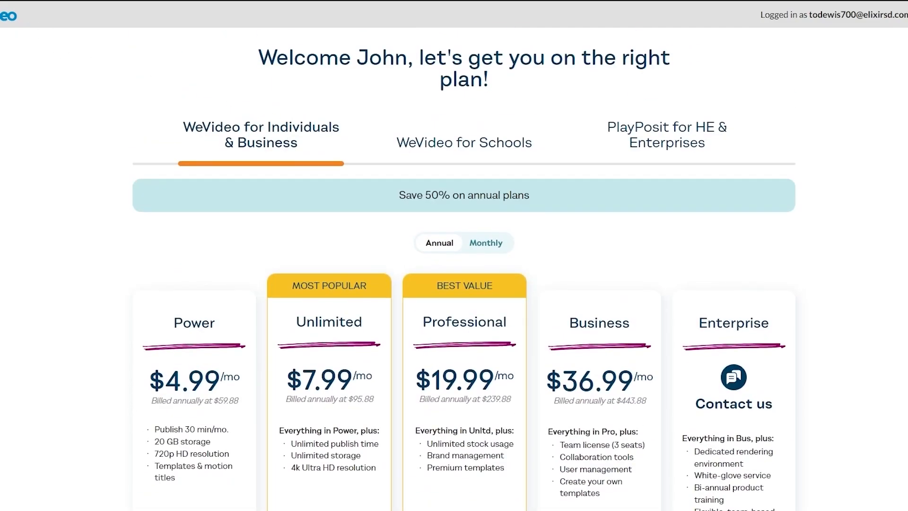